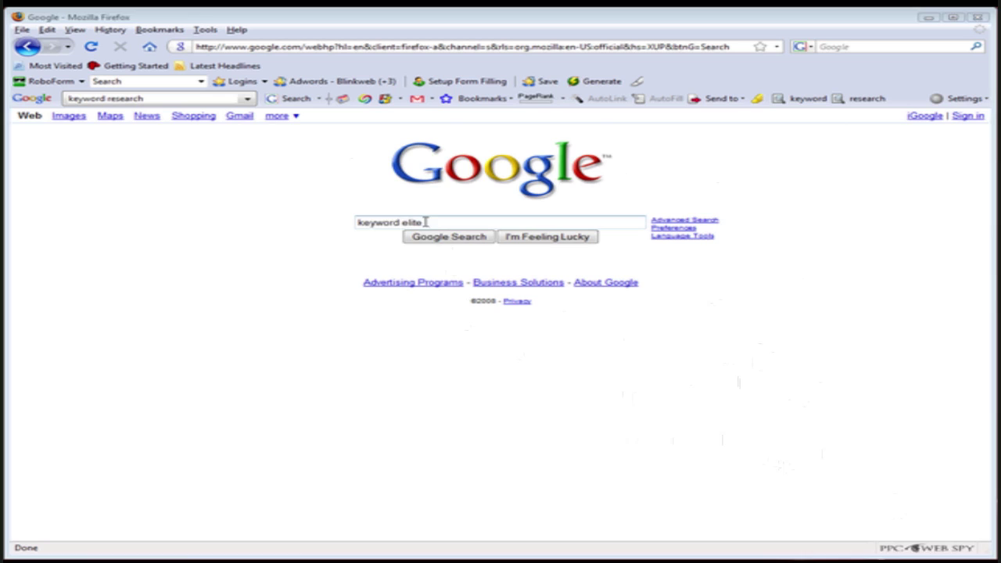
Replace the 'keyword elite' query with 'internet marketing', fixing a typo, and run the search.
{"action": "left_click_drag", "start_coordinate": [424, 222], "coordinate": [292, 218]}
{"action": "key", "text": "BackSpace"}
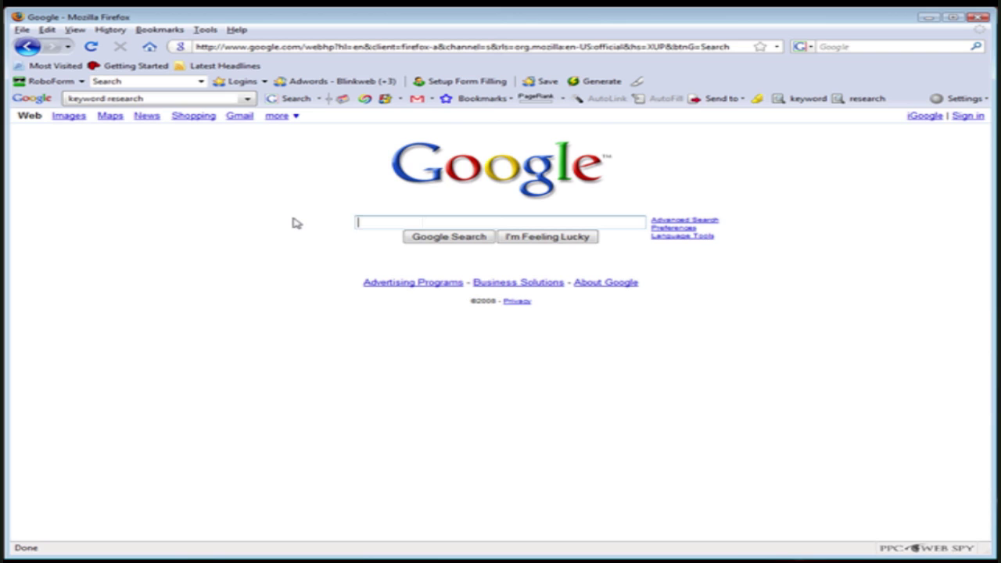
{"action": "type", "text": "inte"}
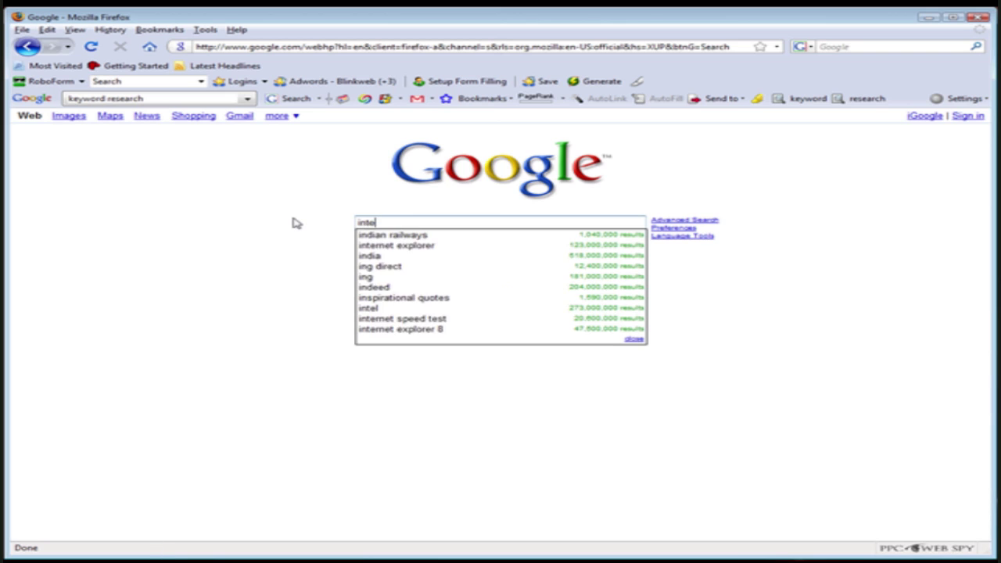
{"action": "type", "text": "rnet makre"}
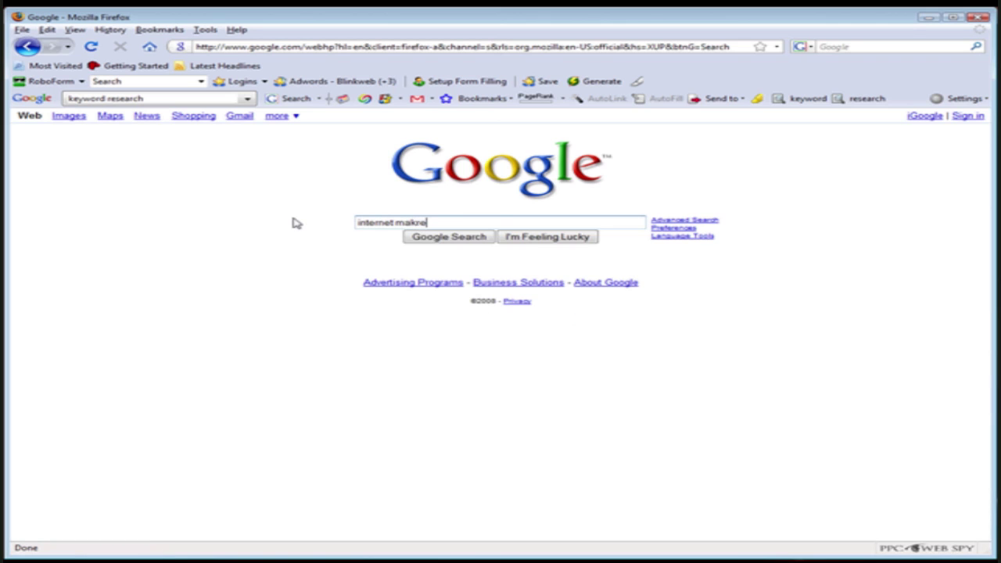
{"action": "type", "text": "t"}
{"action": "key", "text": "BackSpace"}
{"action": "key", "text": "BackSpace"}
{"action": "key", "text": "BackSpace"}
{"action": "type", "text": "rketing"}
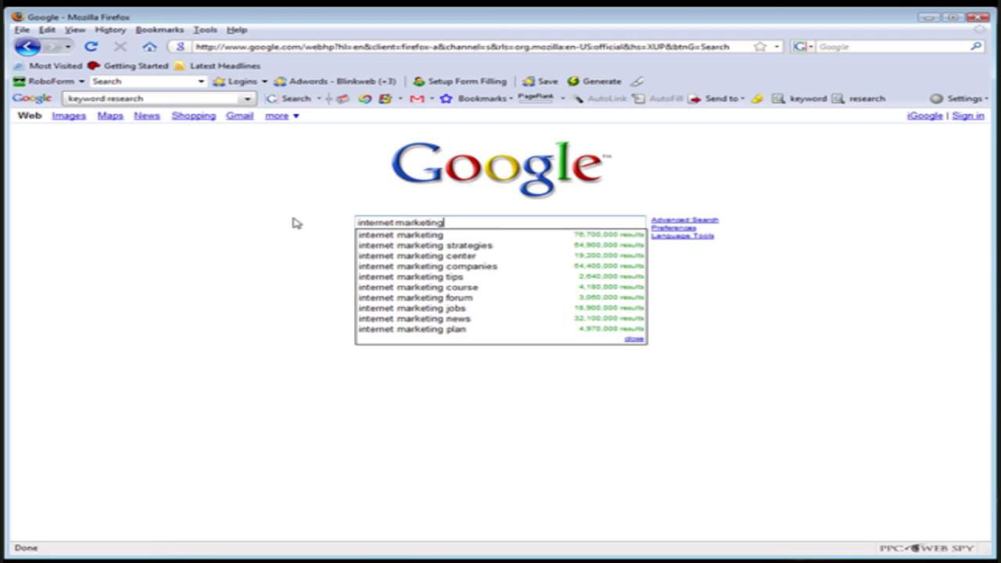
{"action": "key", "text": "Return"}
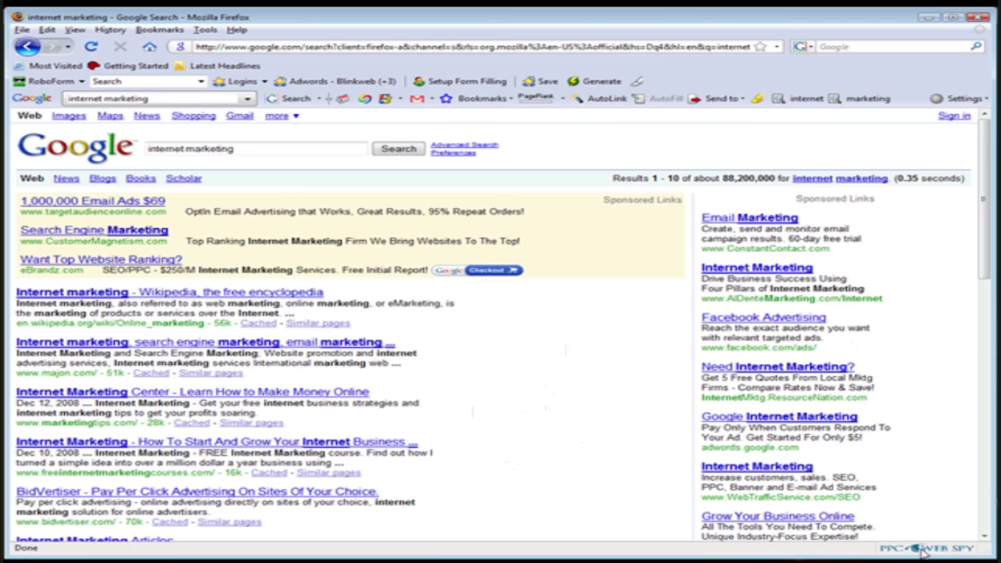
Rerun the search so each sponsored ad gets a View Keywords lookup, then scroll through the ads.
{"action": "left_click", "coordinate": [397, 149]}
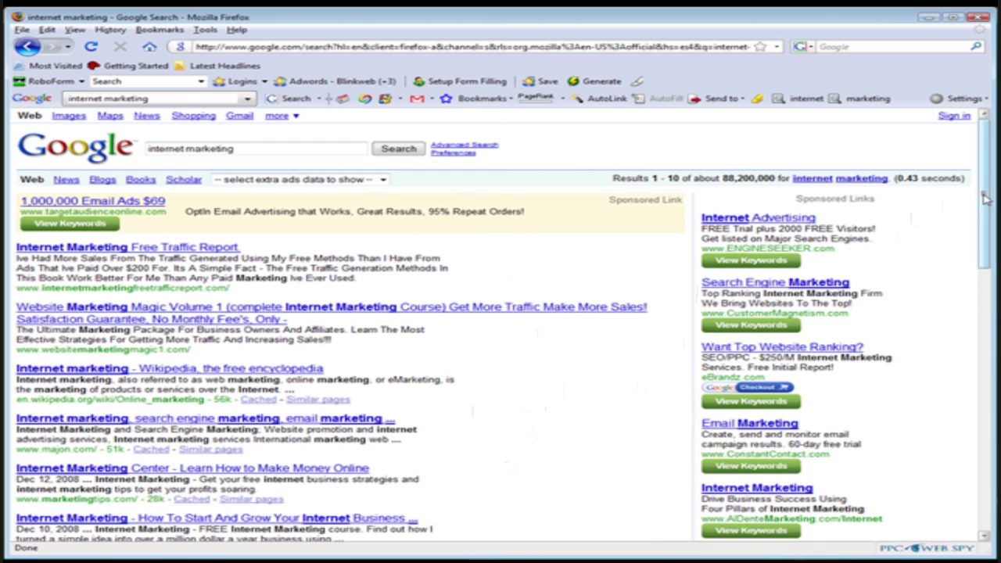
{"action": "left_click_drag", "start_coordinate": [985, 195], "coordinate": [985, 125]}
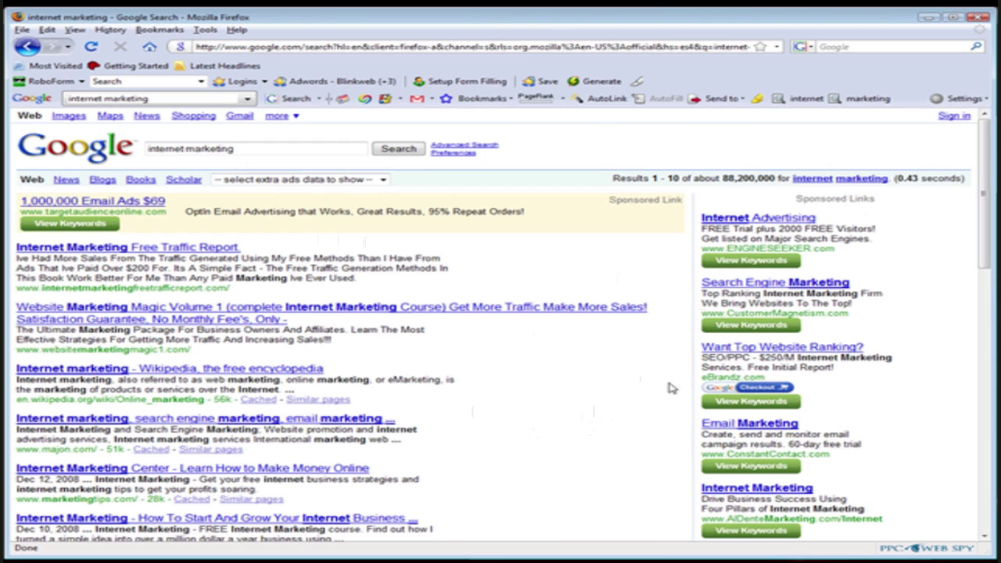
{"action": "scroll", "coordinate": [679, 416], "scroll_direction": "down", "scroll_amount": 3}
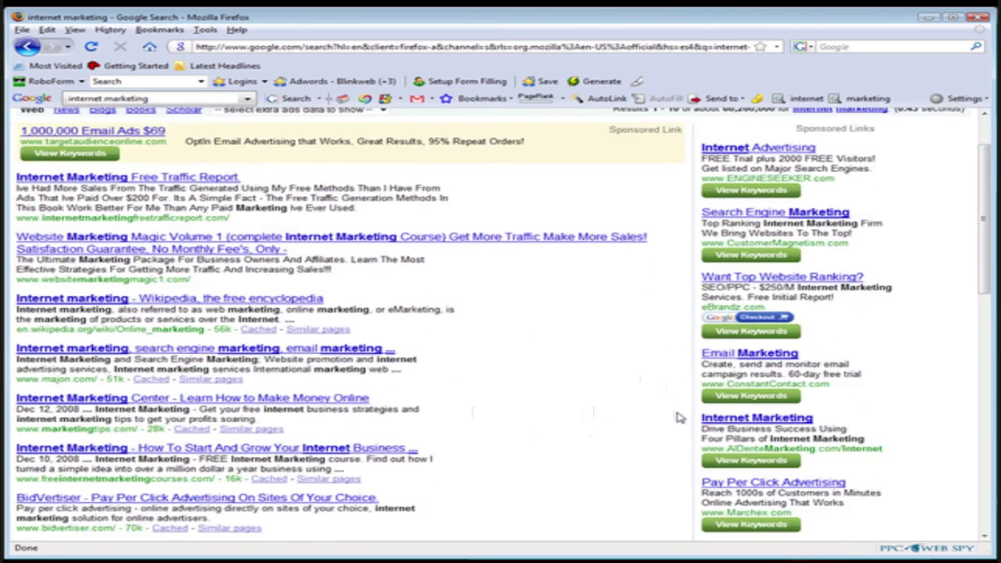
{"action": "scroll", "coordinate": [679, 415], "scroll_direction": "down", "scroll_amount": 2}
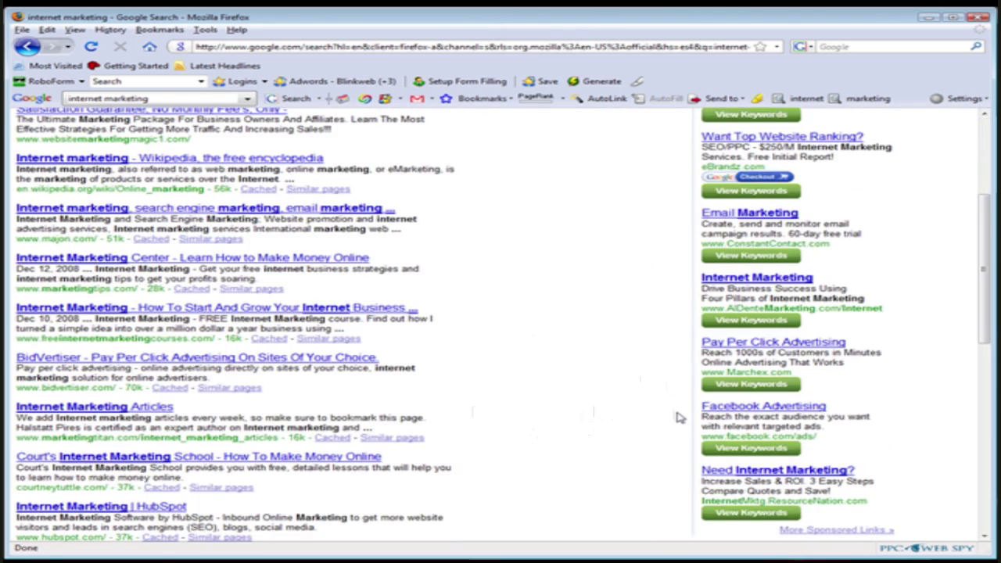
{"action": "left_click_drag", "start_coordinate": [989, 316], "coordinate": [984, 246]}
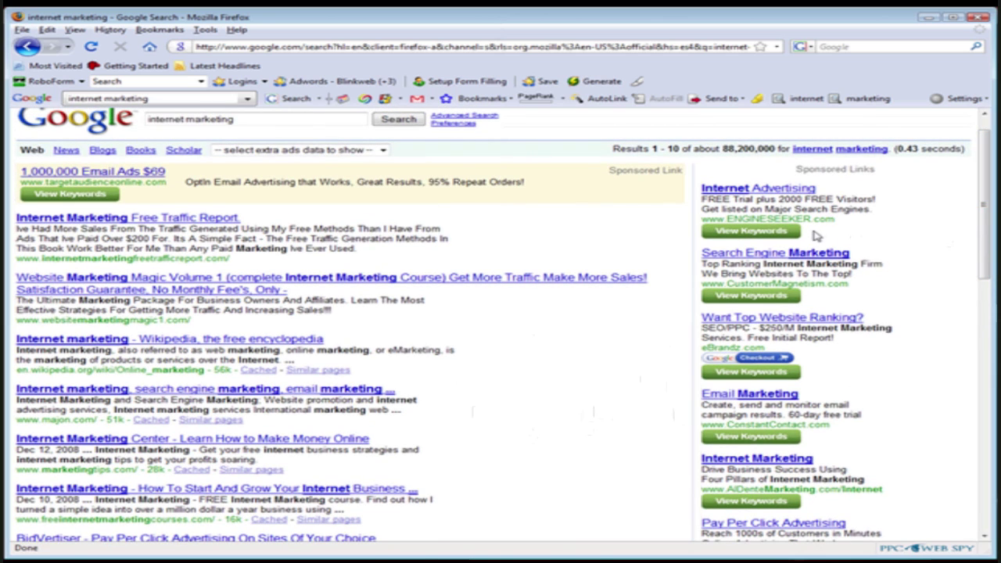
Show the first sponsored ad's ten email-marketing keywords and reposition the PPC Web Spy panel.
{"action": "left_click", "coordinate": [64, 199]}
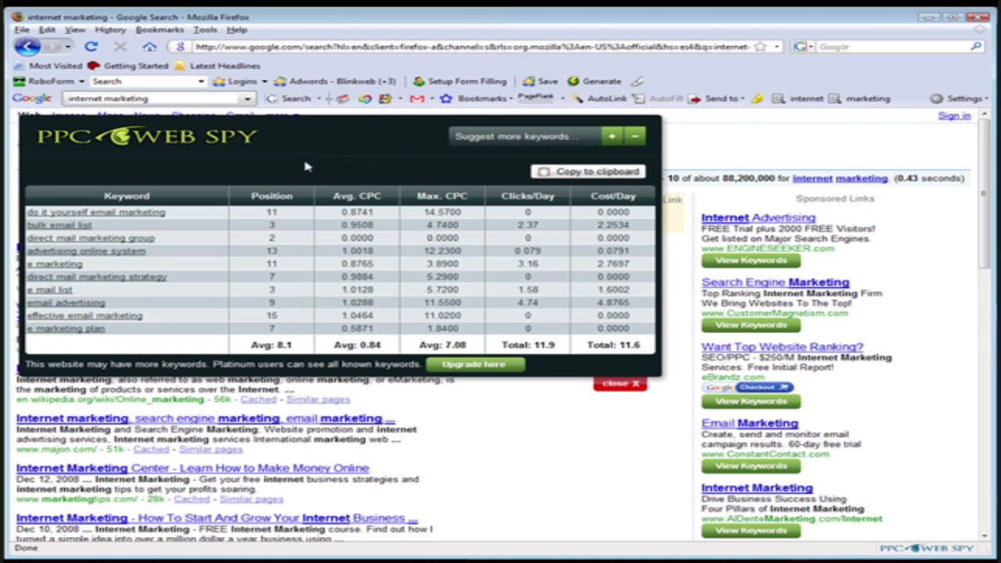
{"action": "left_click_drag", "start_coordinate": [328, 135], "coordinate": [528, 190]}
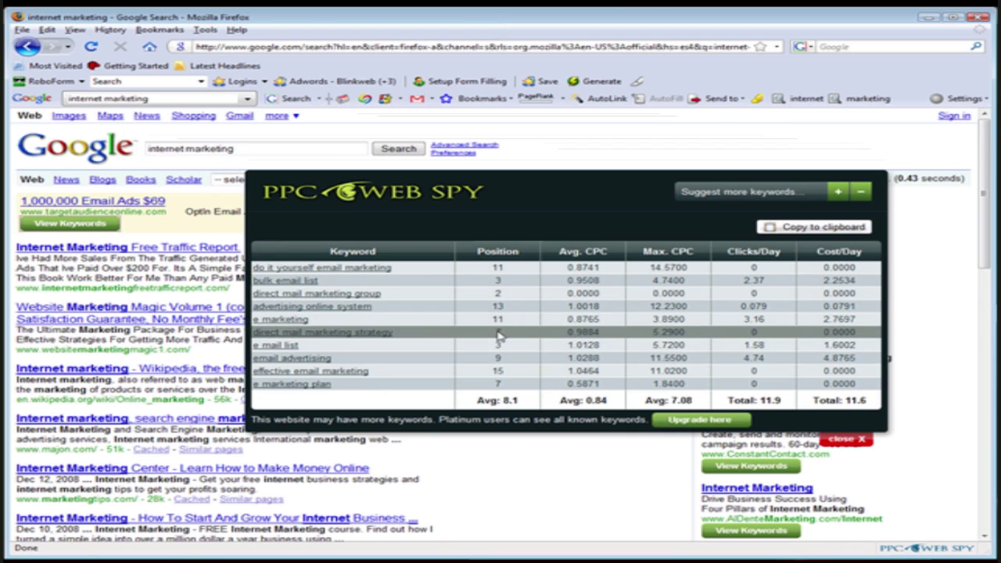
{"action": "left_click_drag", "start_coordinate": [497, 194], "coordinate": [471, 184]}
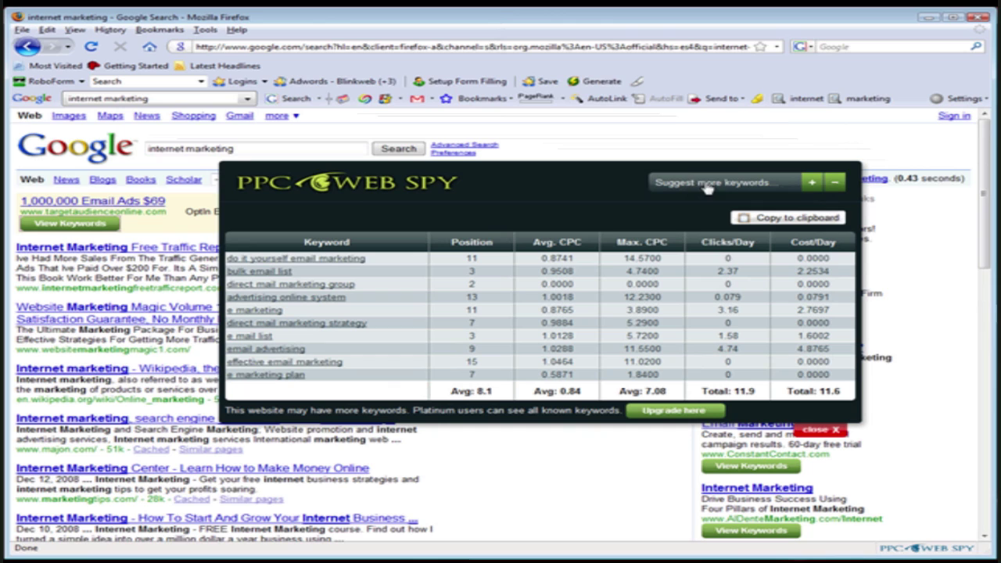
Send 'e marketing' from the keyword suggestions to the AdWords Keyword Tool in a new tab.
{"action": "left_click", "coordinate": [812, 183]}
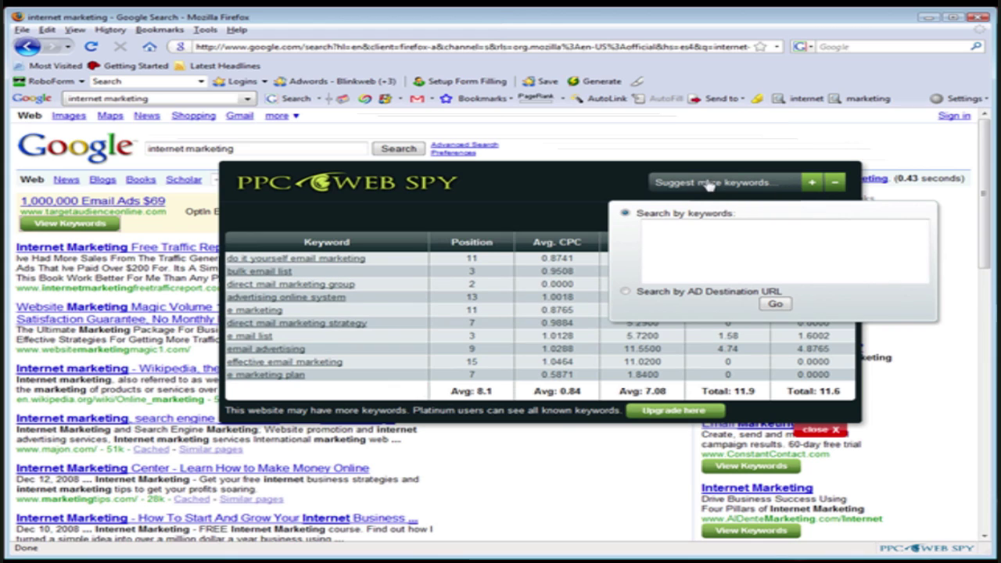
{"action": "left_click", "coordinate": [256, 311]}
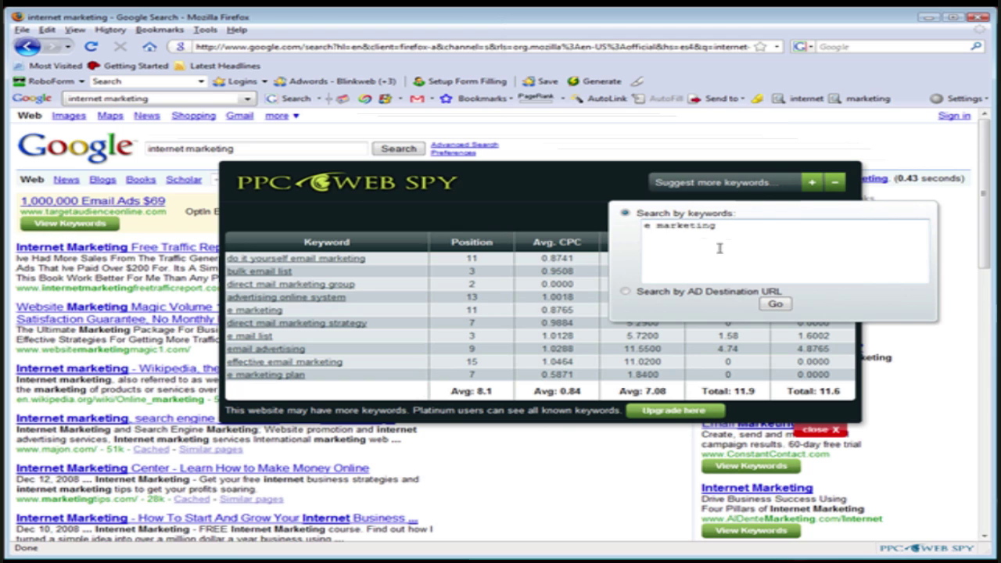
{"action": "left_click", "coordinate": [775, 303]}
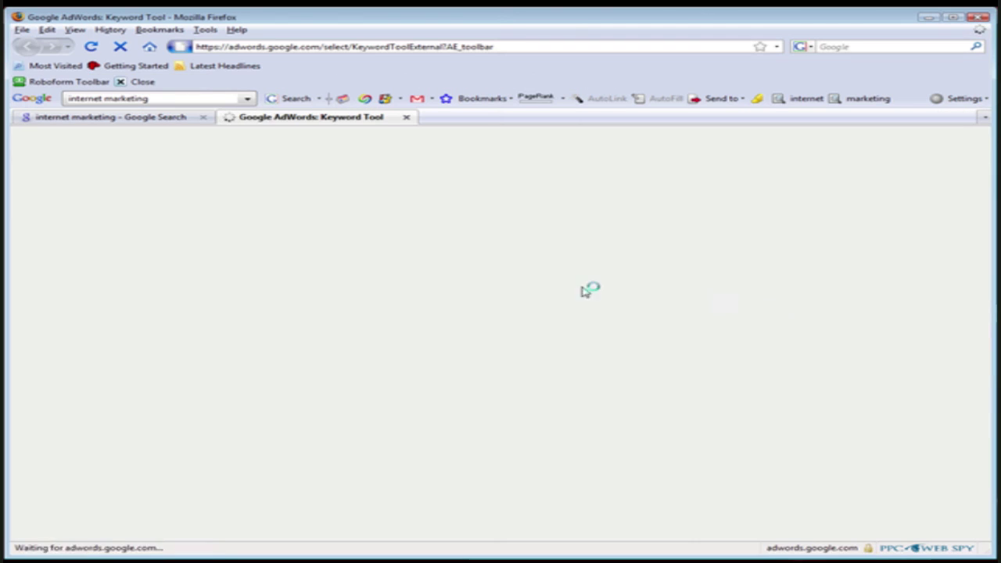
Get 'e marketing' keyword ideas (74,000 monthly searches) past the captcha, then close the Keyword Tool tab.
{"action": "scroll", "coordinate": [434, 224], "scroll_direction": "down", "scroll_amount": 1}
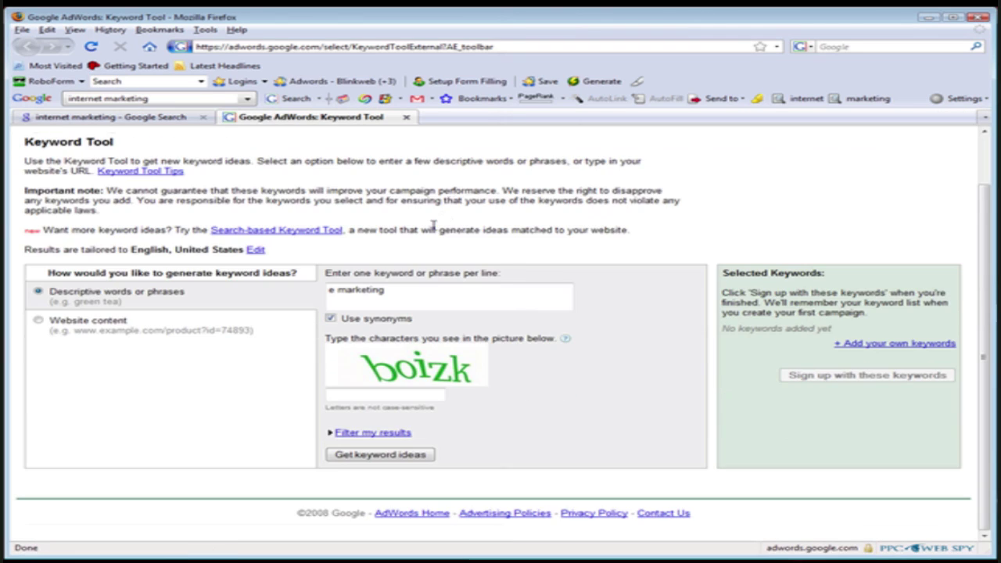
{"action": "scroll", "coordinate": [432, 225], "scroll_direction": "up", "scroll_amount": 1}
{"action": "left_click", "coordinate": [433, 451]}
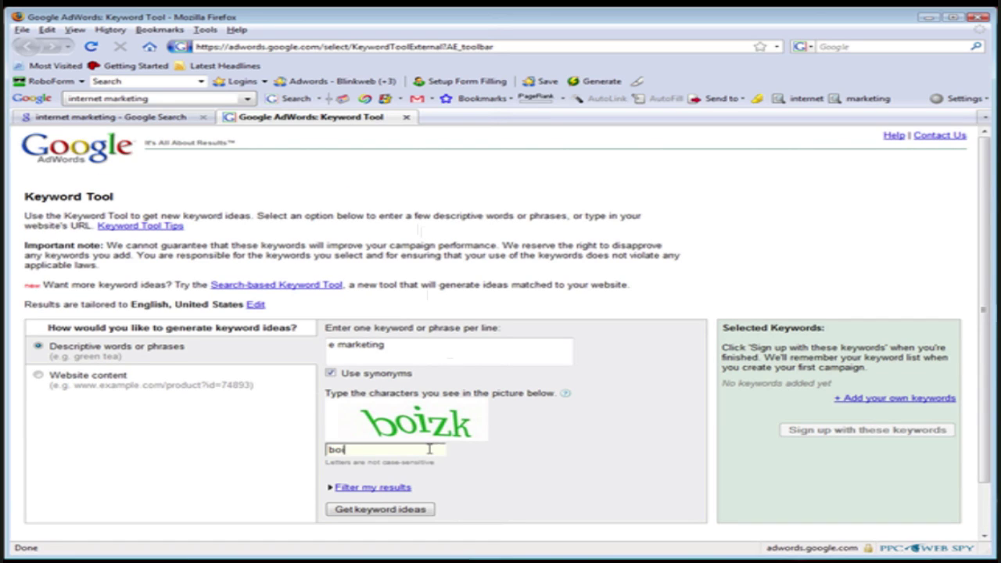
{"action": "left_click", "coordinate": [425, 509]}
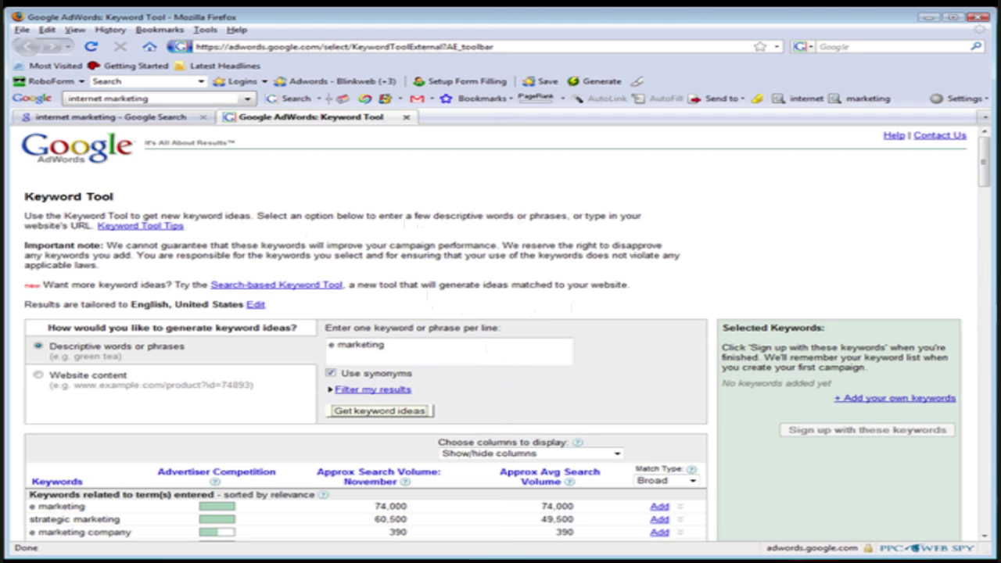
{"action": "left_click_drag", "start_coordinate": [986, 156], "coordinate": [987, 185]}
{"action": "scroll", "coordinate": [987, 184], "scroll_direction": "down", "scroll_amount": 5}
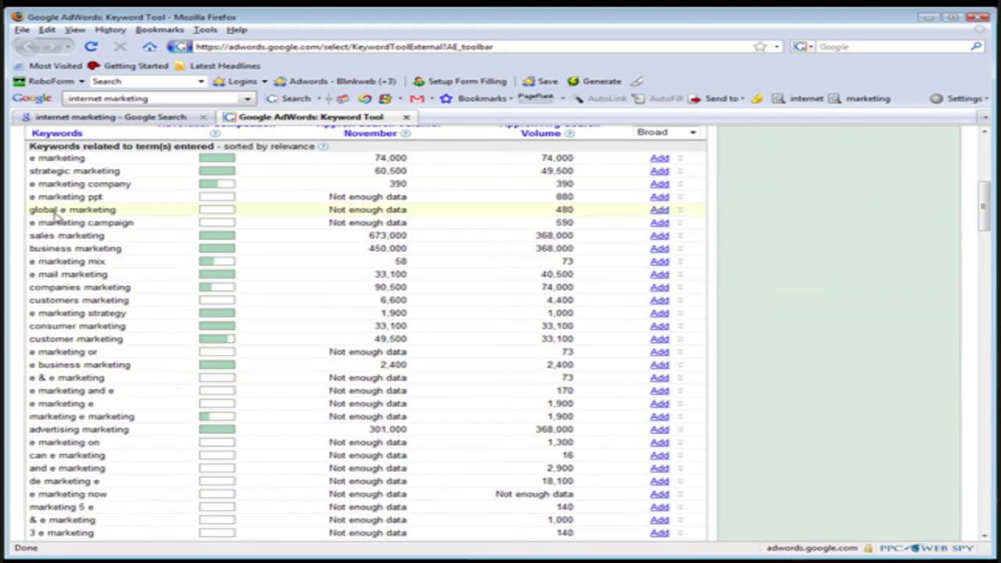
{"action": "scroll", "coordinate": [165, 275], "scroll_direction": "up", "scroll_amount": 2}
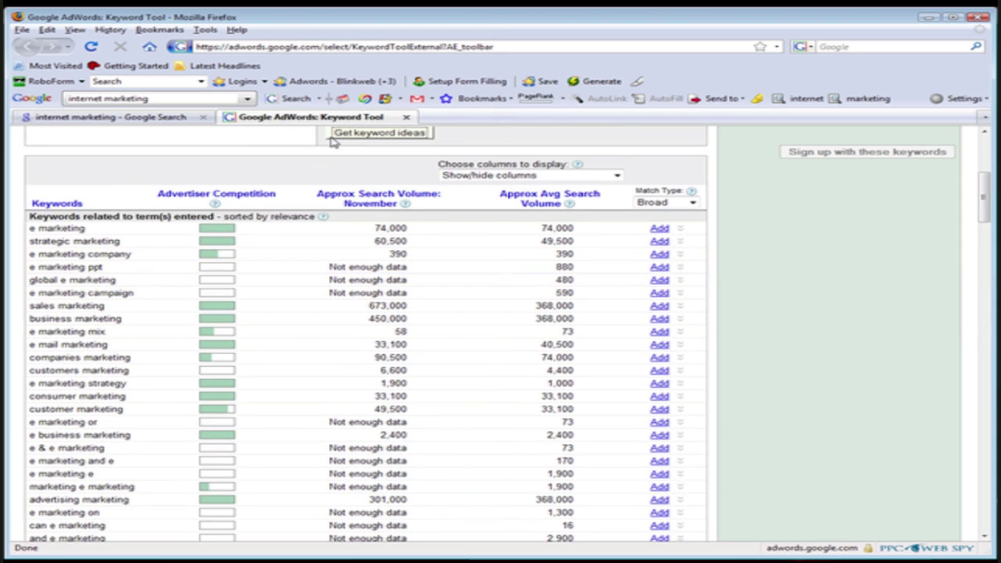
{"action": "left_click", "coordinate": [406, 117]}
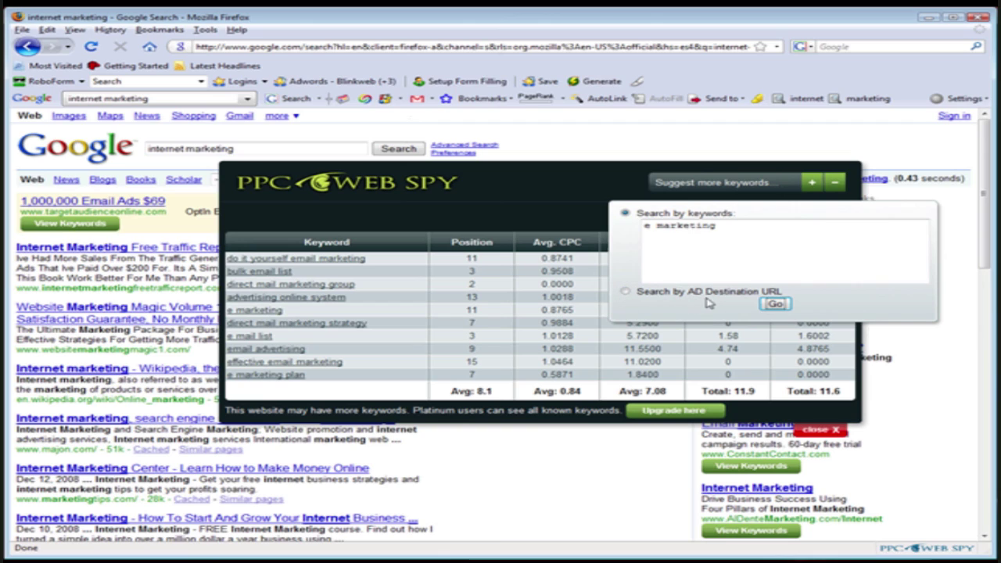
Generate keyword ideas from the ad's destination URL, led by 'email marketing' at 301,000 searches.
{"action": "left_click", "coordinate": [625, 292]}
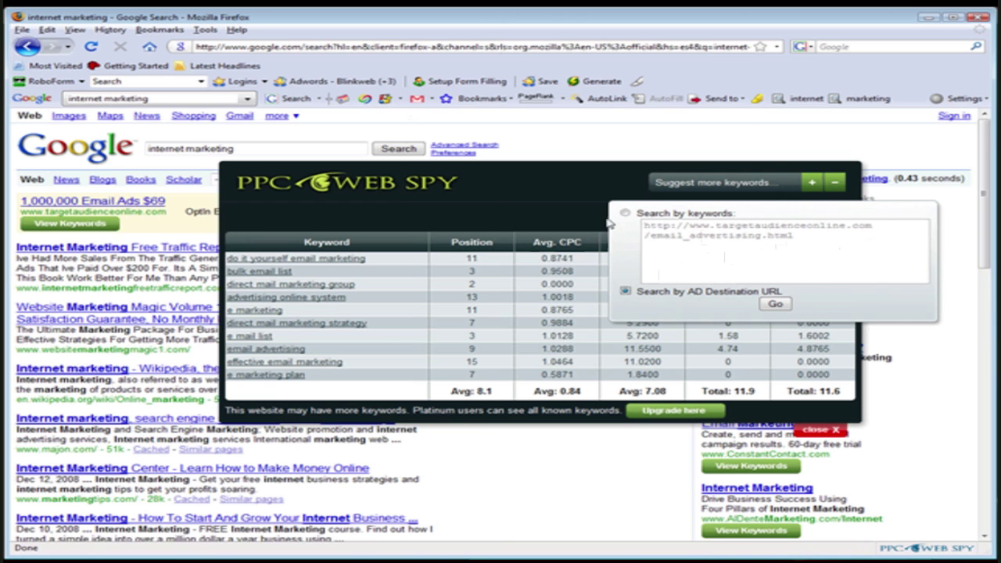
{"action": "left_click", "coordinate": [775, 305]}
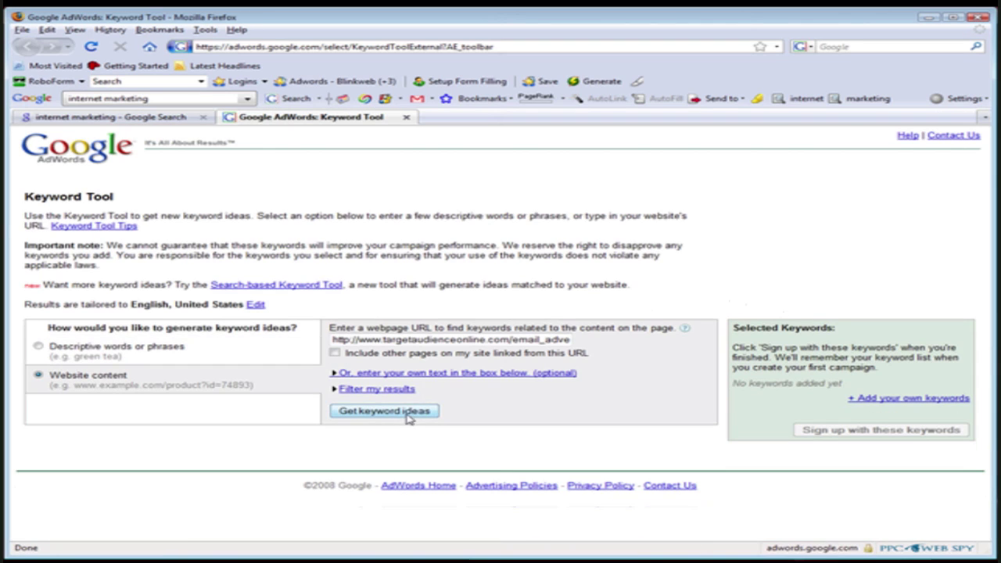
{"action": "left_click", "coordinate": [408, 415]}
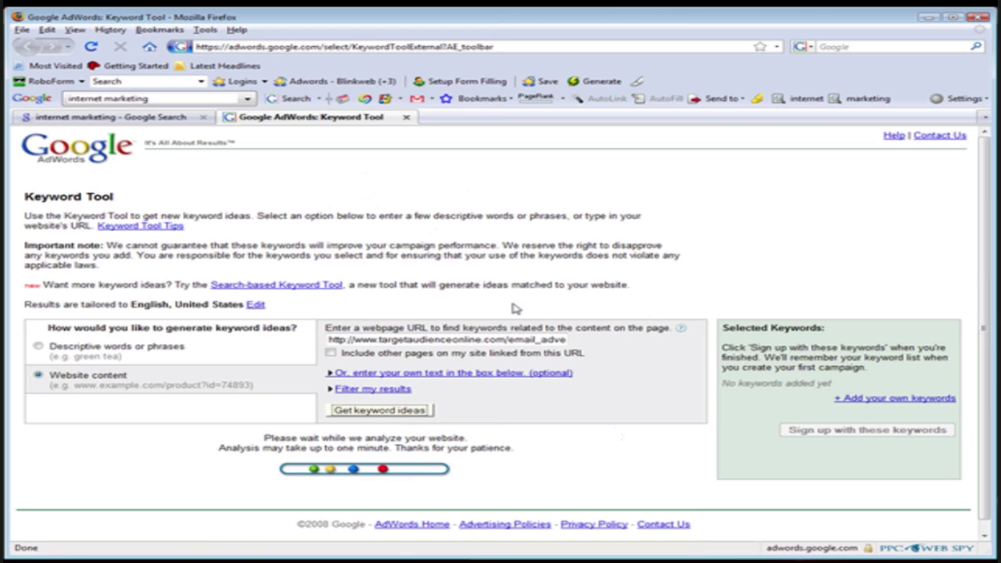
{"action": "key", "text": "ctrl+Tab"}
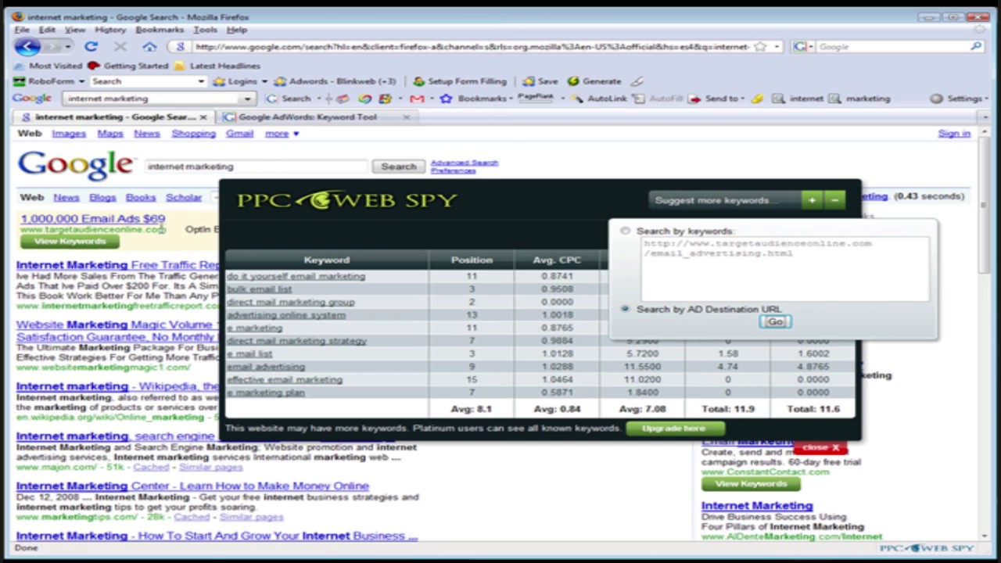
{"action": "left_click", "coordinate": [310, 116]}
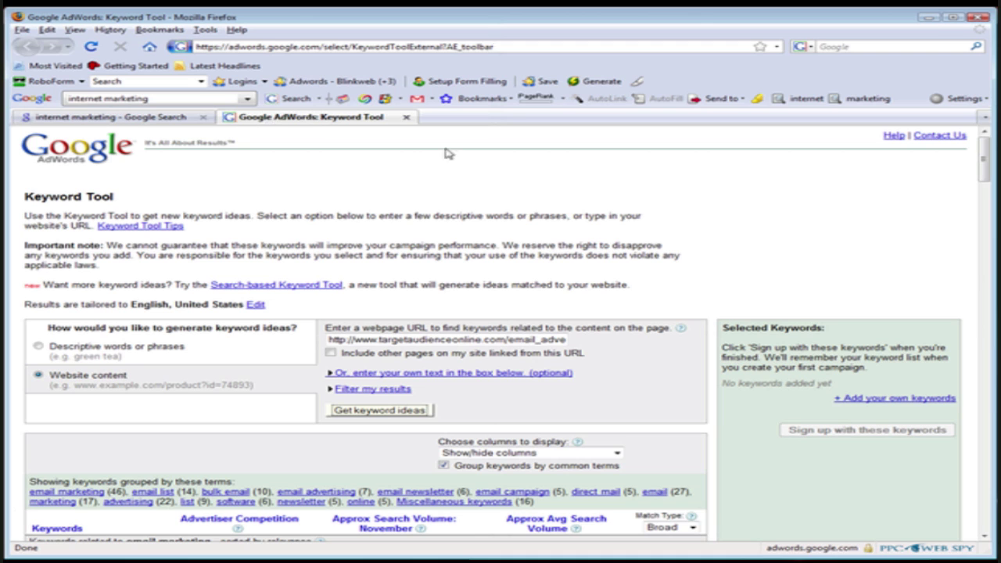
{"action": "left_click_drag", "start_coordinate": [984, 160], "coordinate": [984, 203]}
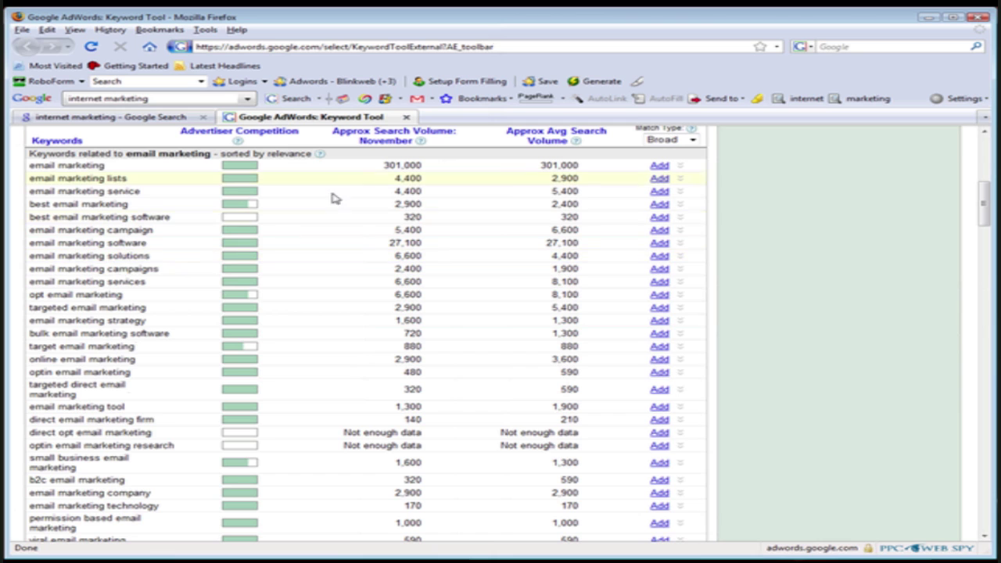
Close the Keyword Tool tab and competitor keyword table, leaving the ads-data dropdown unchanged.
{"action": "left_click", "coordinate": [405, 117]}
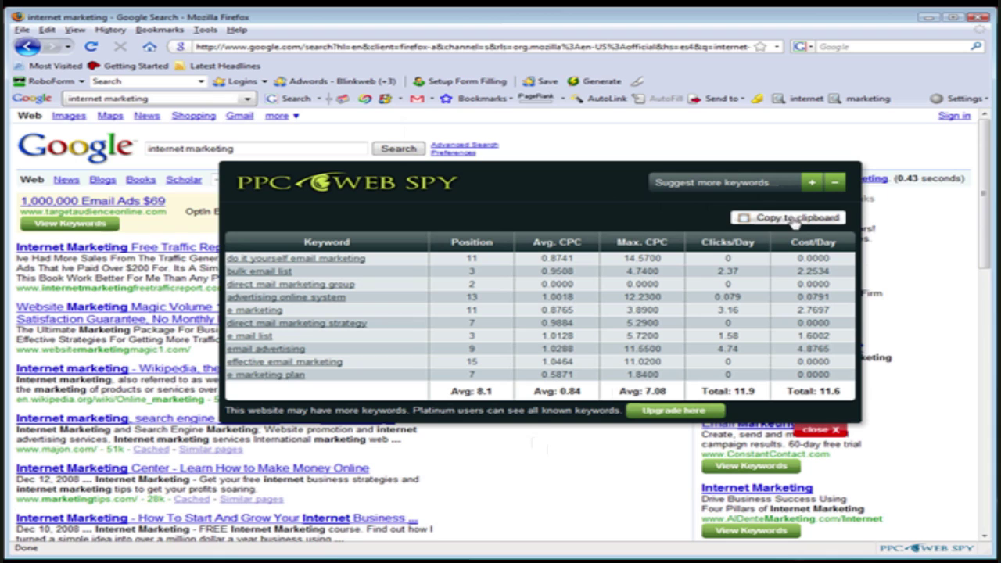
{"action": "left_click", "coordinate": [834, 432]}
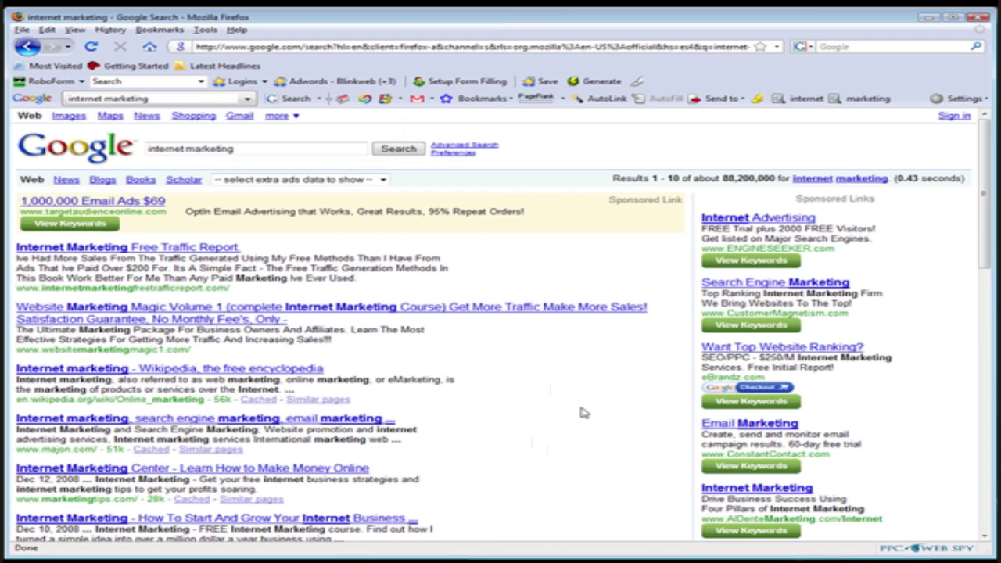
{"action": "left_click", "coordinate": [383, 182]}
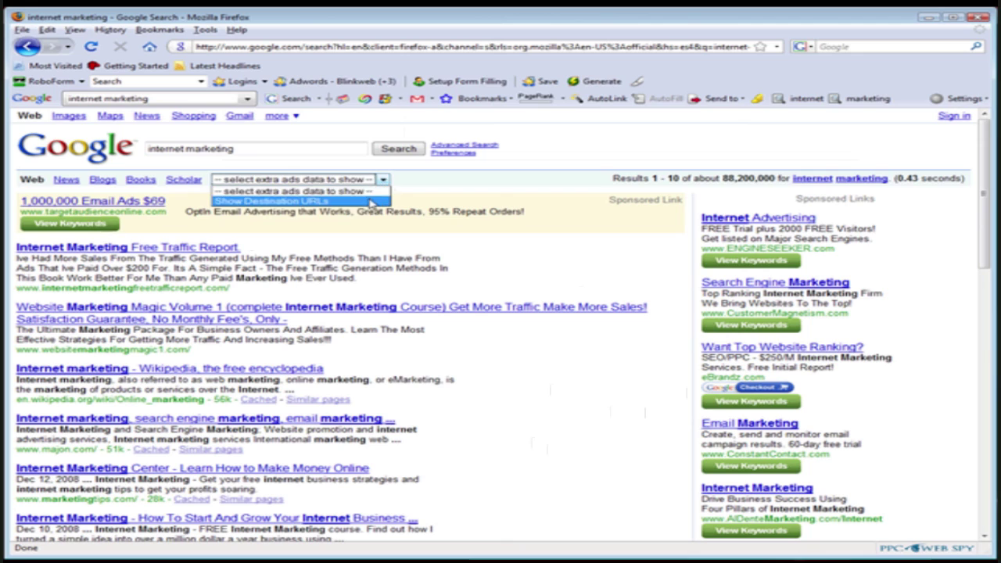
{"action": "left_click", "coordinate": [643, 418]}
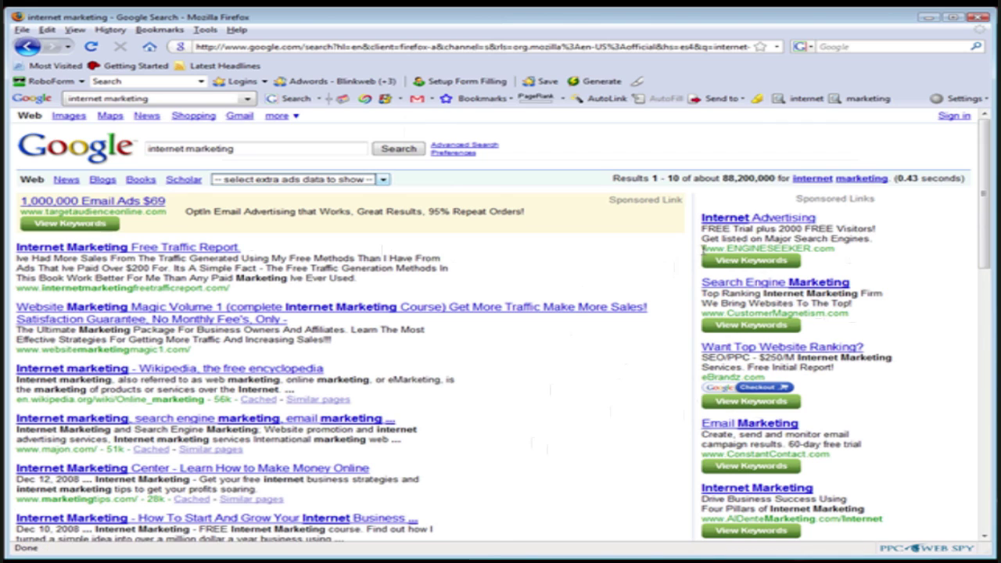
{"action": "right_click", "coordinate": [729, 223]}
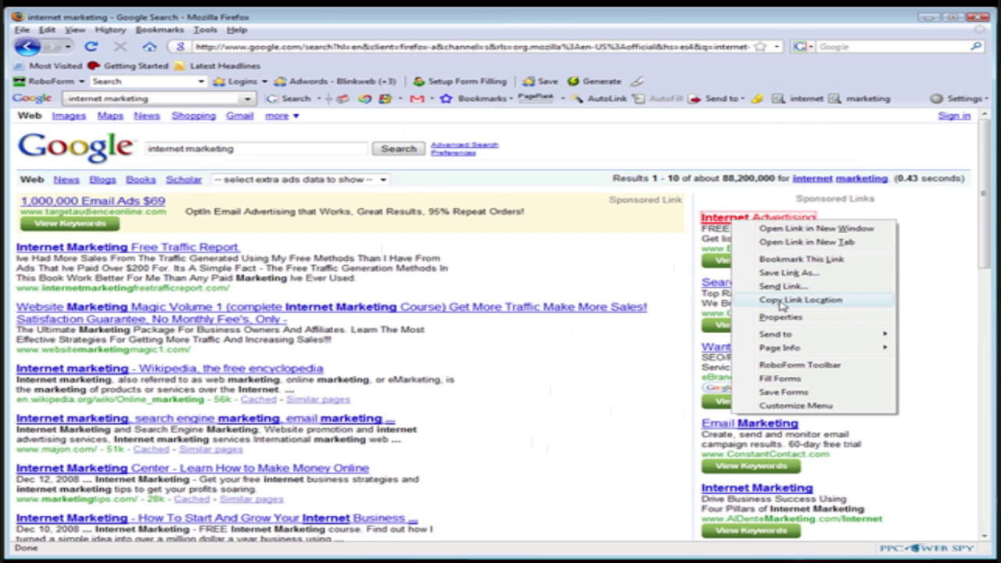
{"action": "left_click", "coordinate": [780, 303]}
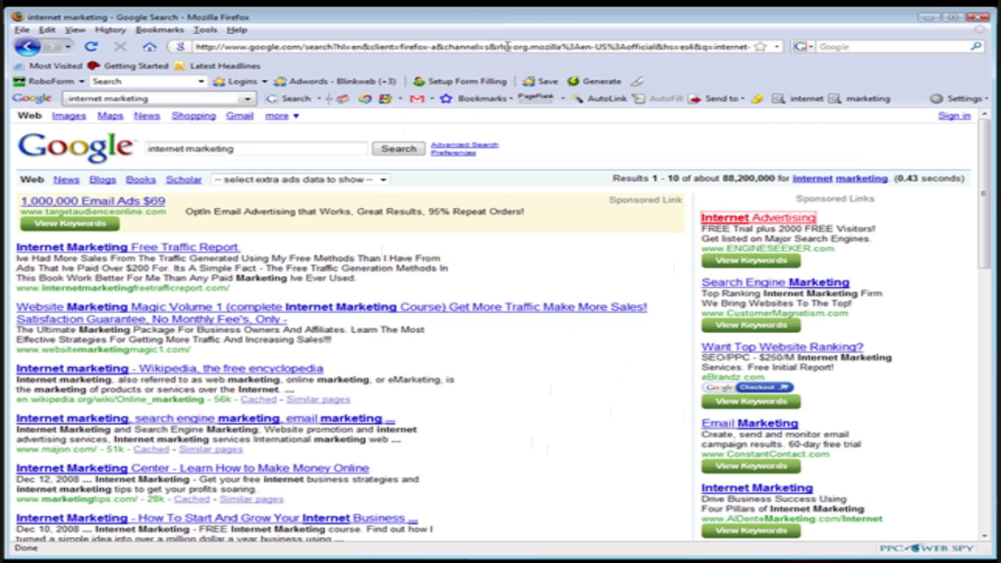
{"action": "right_click", "coordinate": [508, 47]}
{"action": "left_click", "coordinate": [547, 100]}
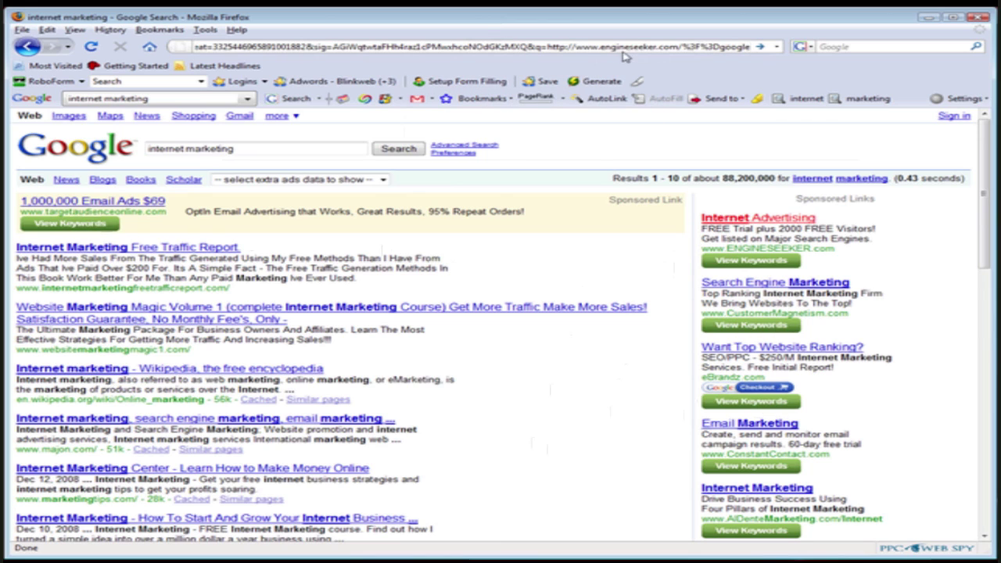
{"action": "left_click_drag", "start_coordinate": [547, 48], "coordinate": [766, 51]}
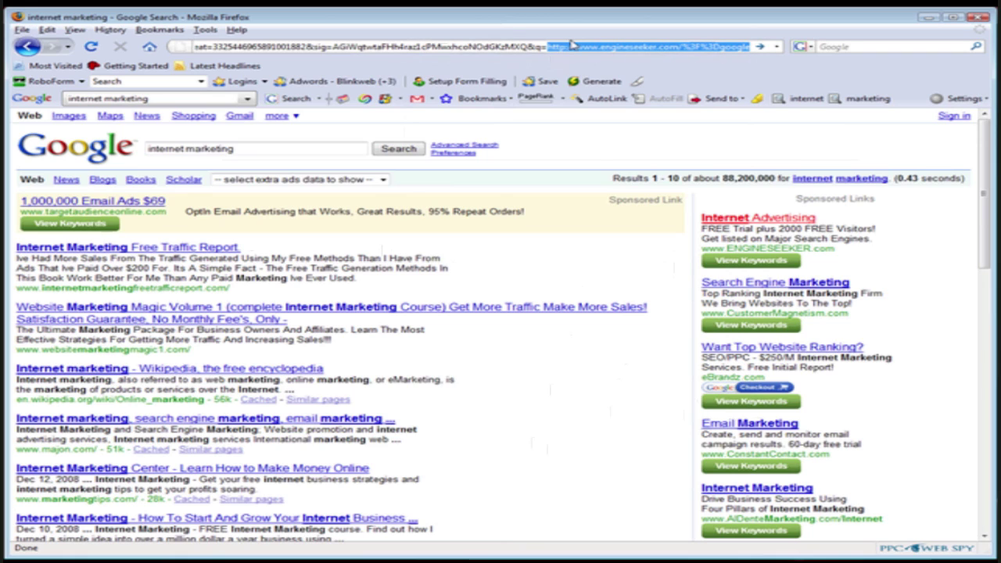
{"action": "left_click", "coordinate": [602, 426]}
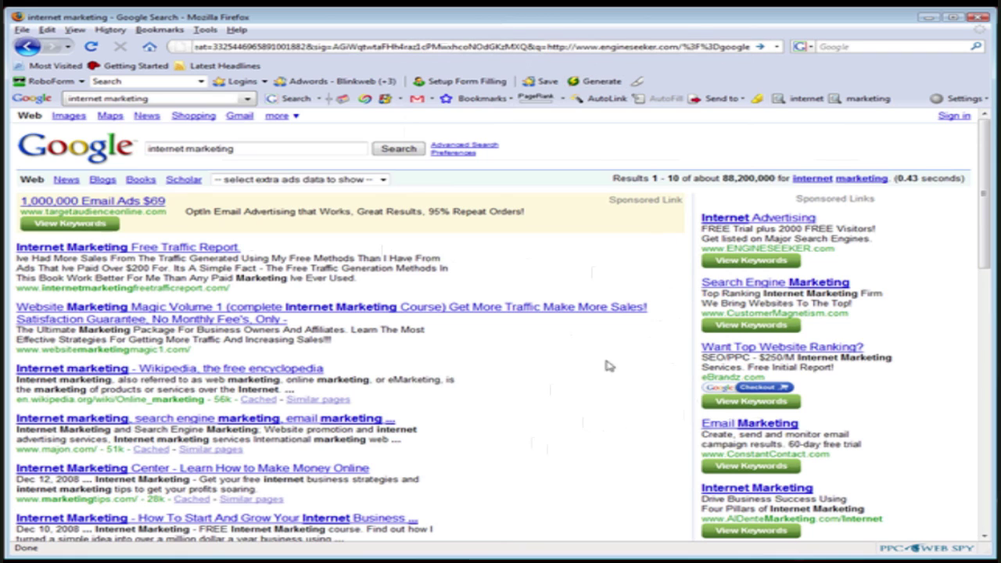
{"action": "left_click", "coordinate": [383, 180]}
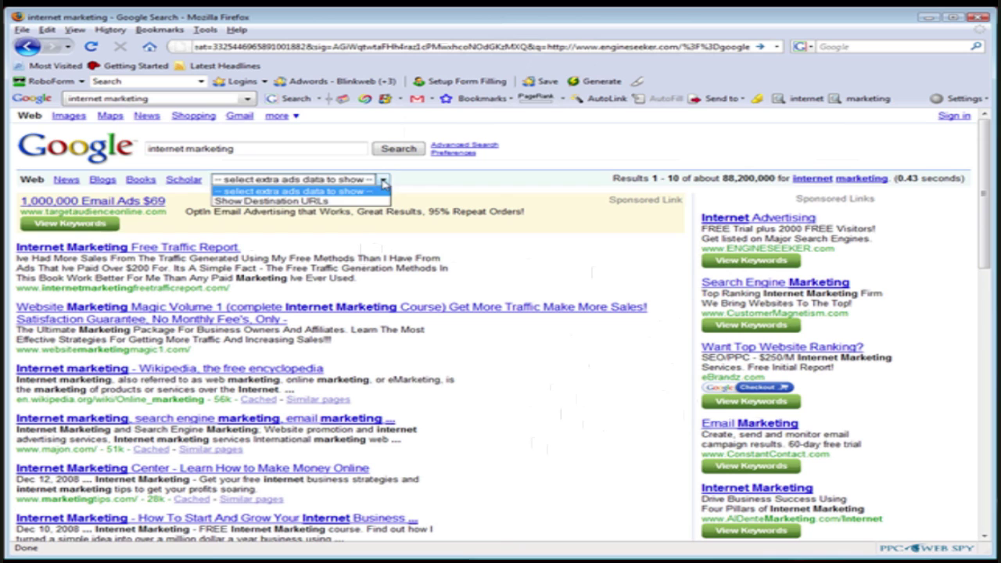
{"action": "left_click", "coordinate": [289, 203]}
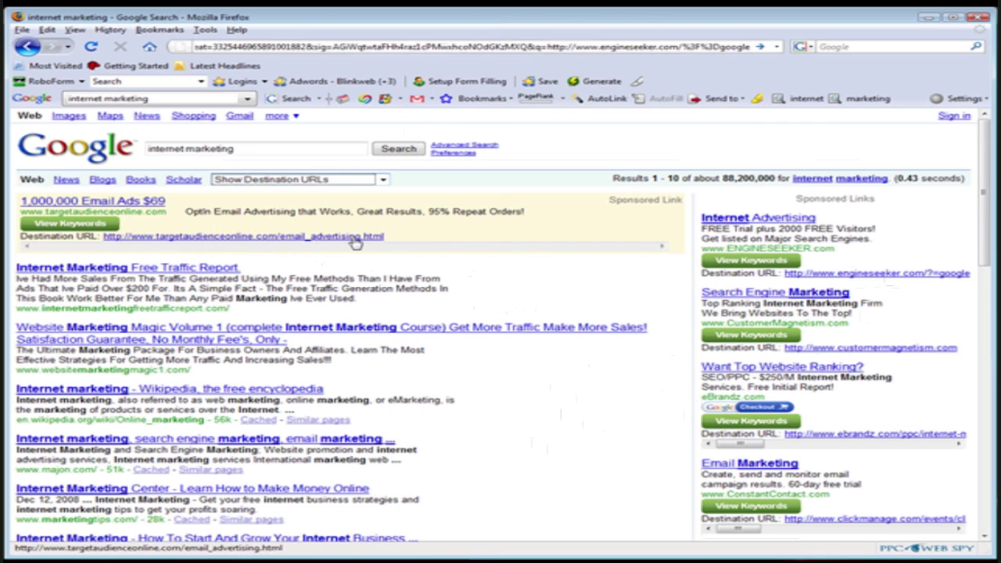
{"action": "left_click", "coordinate": [382, 179]}
{"action": "left_click", "coordinate": [313, 191]}
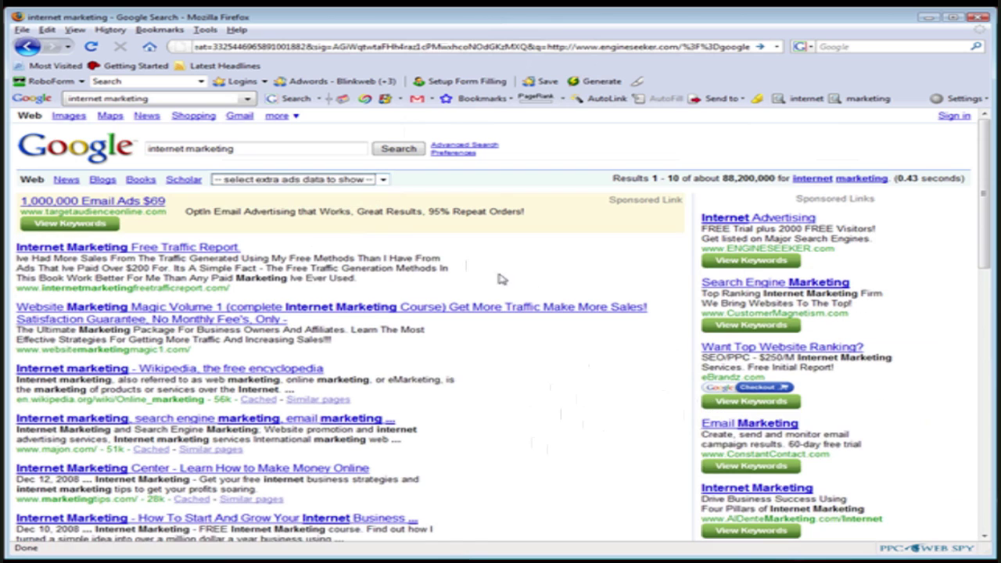
{"action": "left_click", "coordinate": [602, 290]}
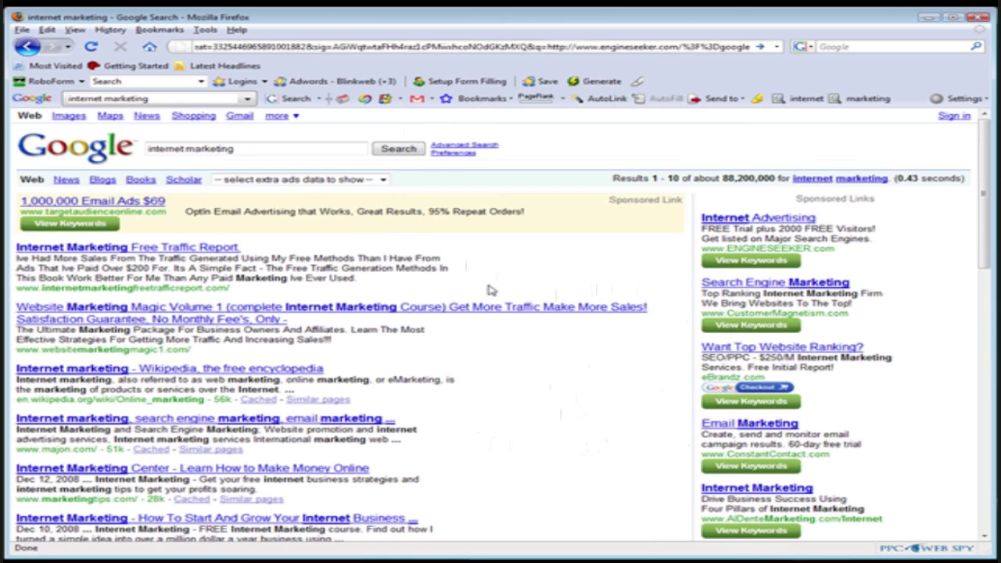
Replace the query with 'keyword elite' and run the search.
{"action": "triple_click", "coordinate": [246, 148]}
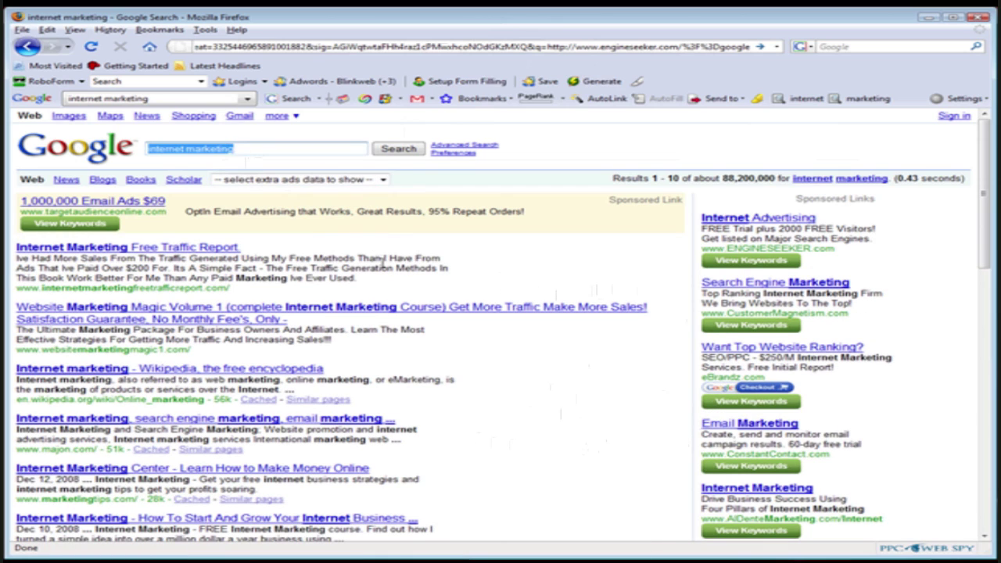
{"action": "type", "text": "ke"}
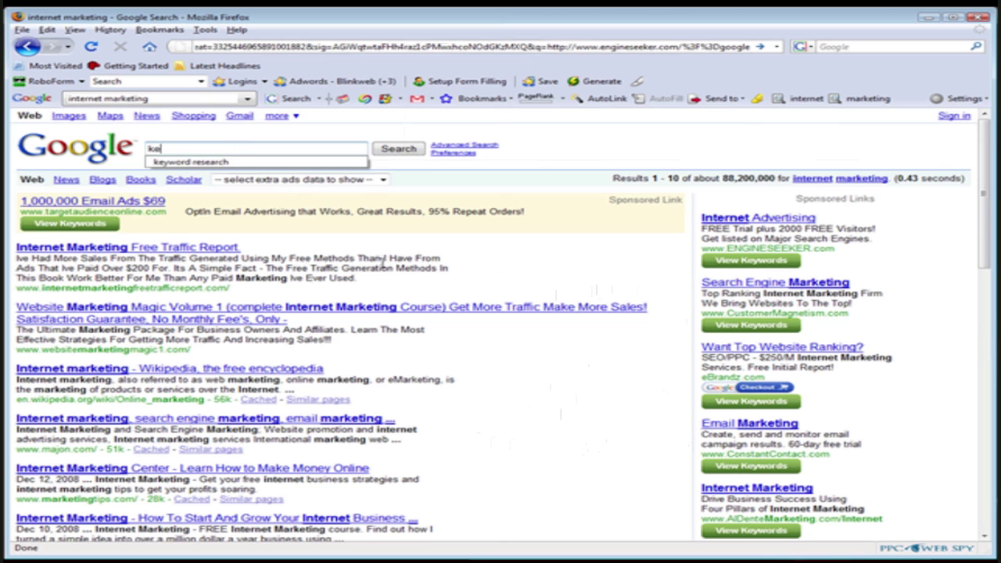
{"action": "type", "text": "yword elite"}
{"action": "key", "text": "Return"}
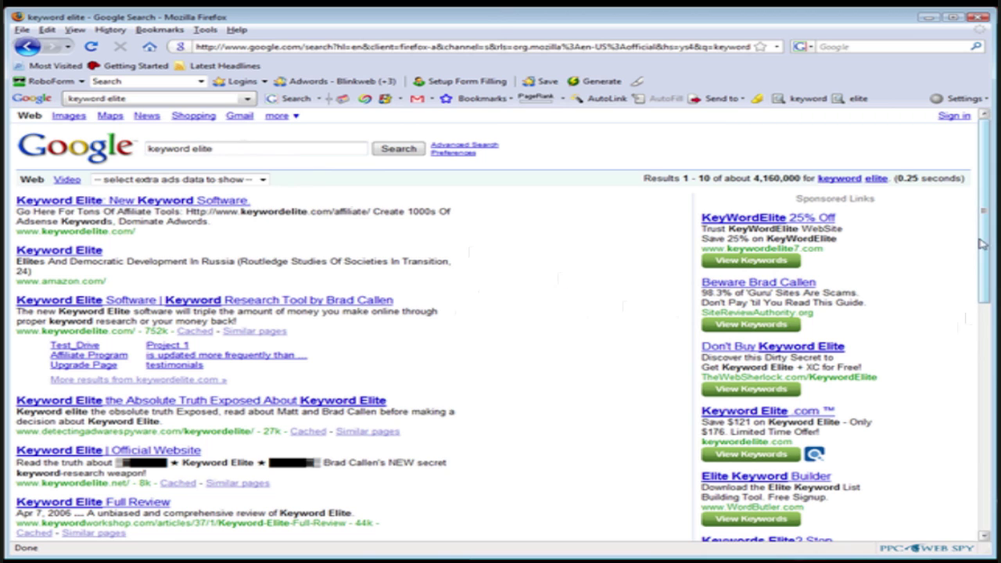
Scroll through the keyword elite ads and highlight the TheWebSherlock.com/KeywordElite ad address.
{"action": "scroll", "coordinate": [985, 297], "scroll_direction": "down", "scroll_amount": 2}
{"action": "scroll", "coordinate": [995, 280], "scroll_direction": "up", "scroll_amount": 2}
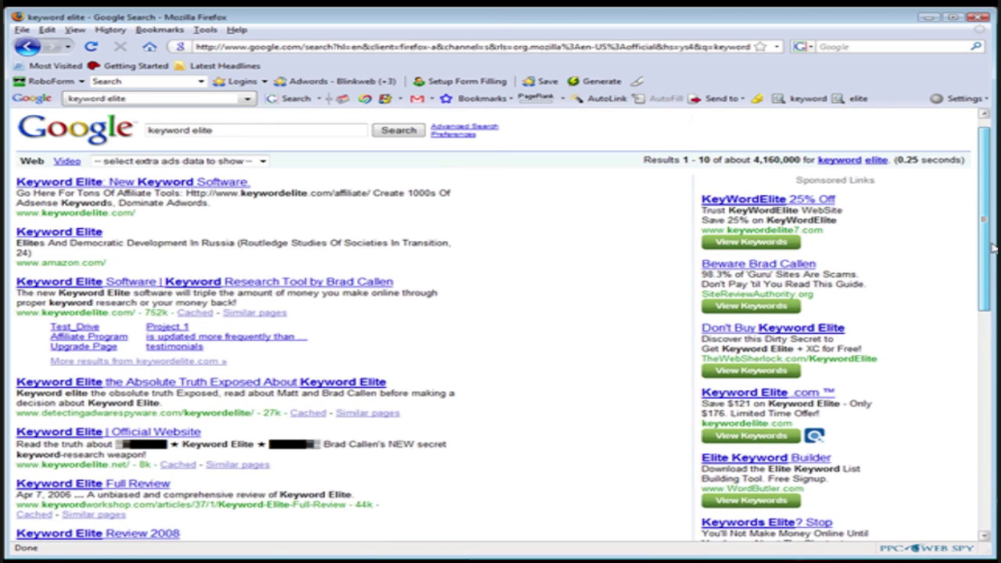
{"action": "scroll", "coordinate": [994, 280], "scroll_direction": "down", "scroll_amount": 2}
{"action": "scroll", "coordinate": [913, 320], "scroll_direction": "down", "scroll_amount": 1}
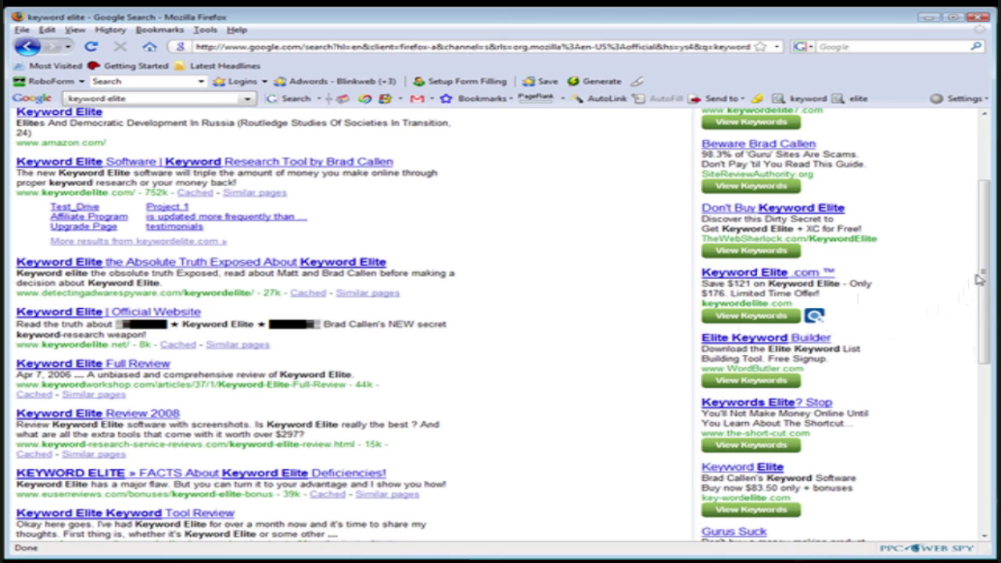
{"action": "left_click_drag", "start_coordinate": [981, 280], "coordinate": [987, 208]}
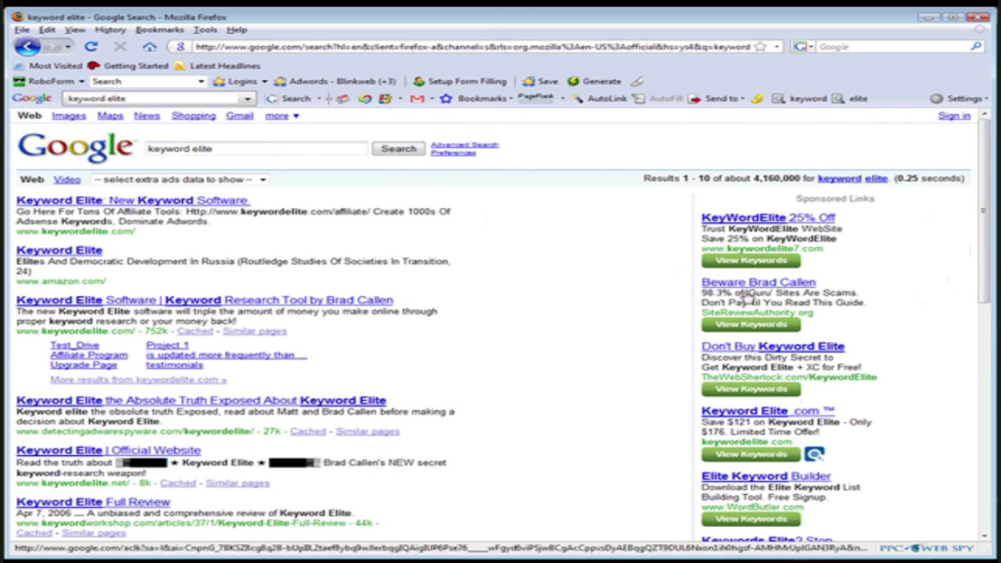
{"action": "left_click_drag", "start_coordinate": [988, 294], "coordinate": [989, 324]}
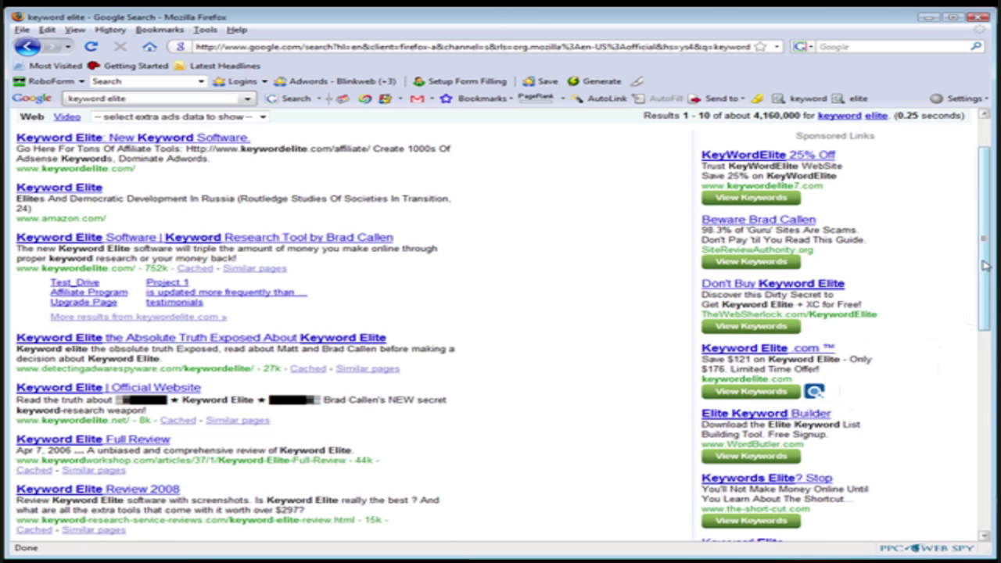
{"action": "scroll", "coordinate": [987, 251], "scroll_direction": "up", "scroll_amount": 2}
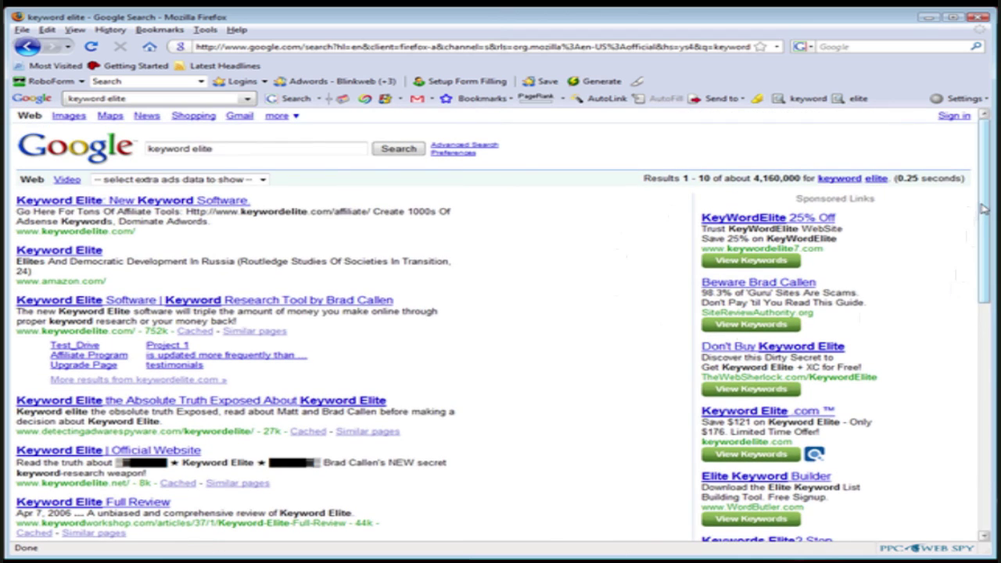
{"action": "scroll", "coordinate": [983, 218], "scroll_direction": "down", "scroll_amount": 1}
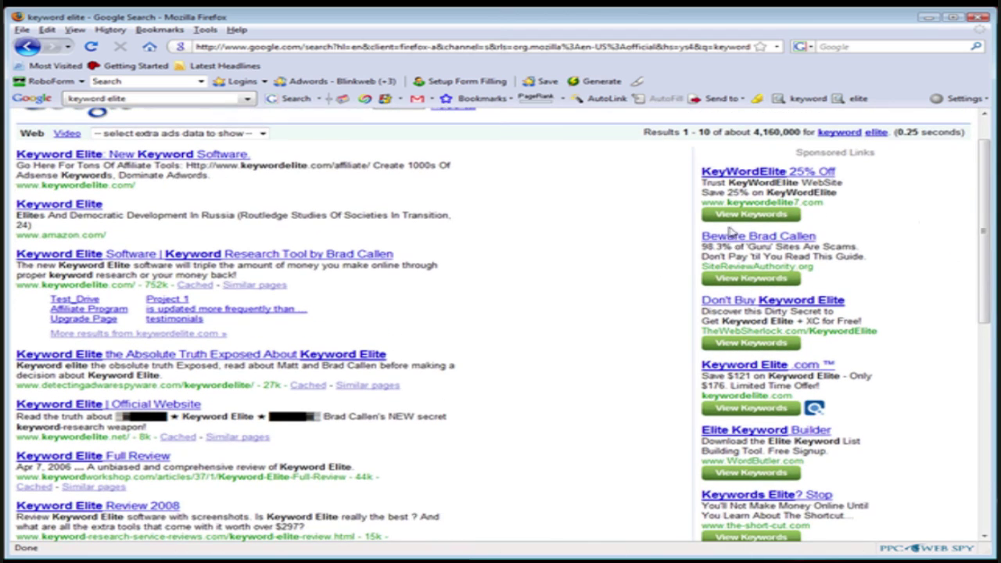
{"action": "scroll", "coordinate": [491, 219], "scroll_direction": "up", "scroll_amount": 1}
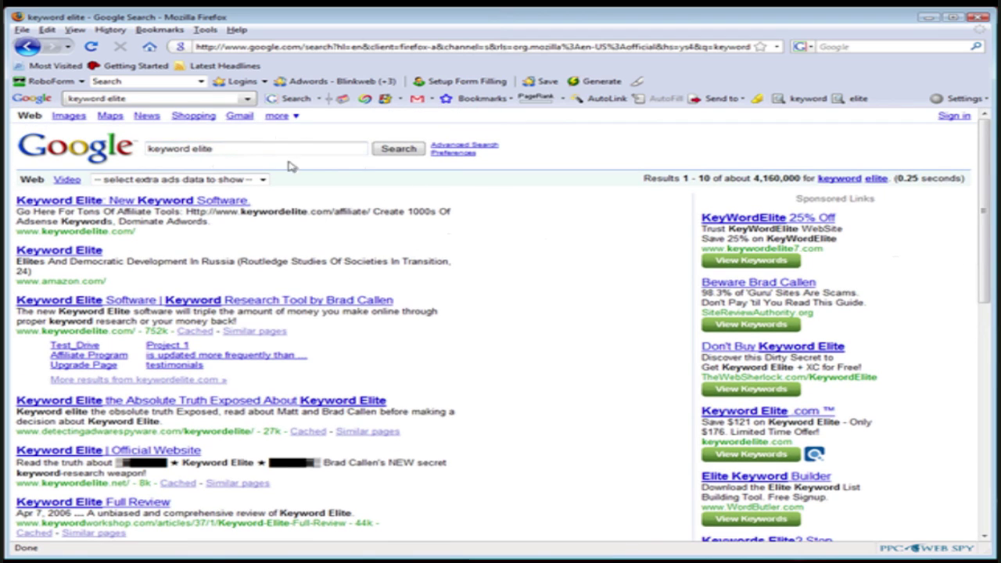
{"action": "scroll", "coordinate": [748, 195], "scroll_direction": "down", "scroll_amount": 1}
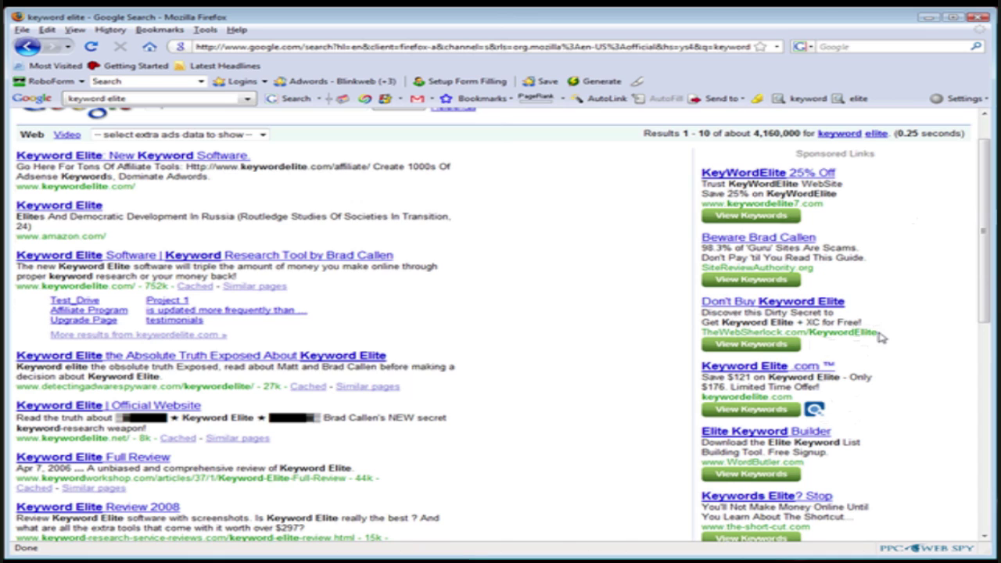
{"action": "left_click_drag", "start_coordinate": [880, 336], "coordinate": [701, 334]}
List the 'Don't Buy Keyword Elite' ad's ten keywords, totaling 1018.3 clicks and 279.2 daily cost.
{"action": "left_click", "coordinate": [738, 321]}
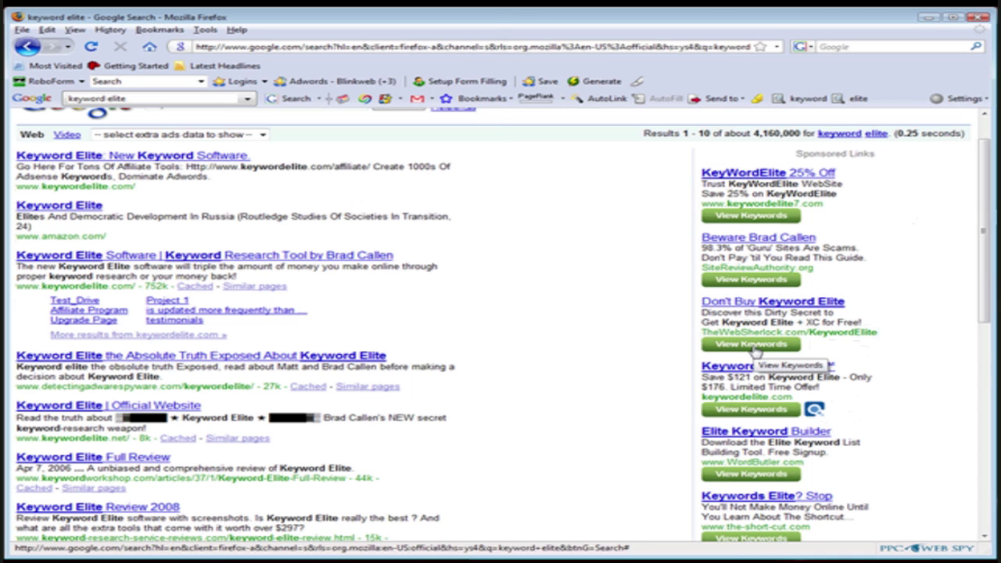
{"action": "left_click", "coordinate": [752, 346]}
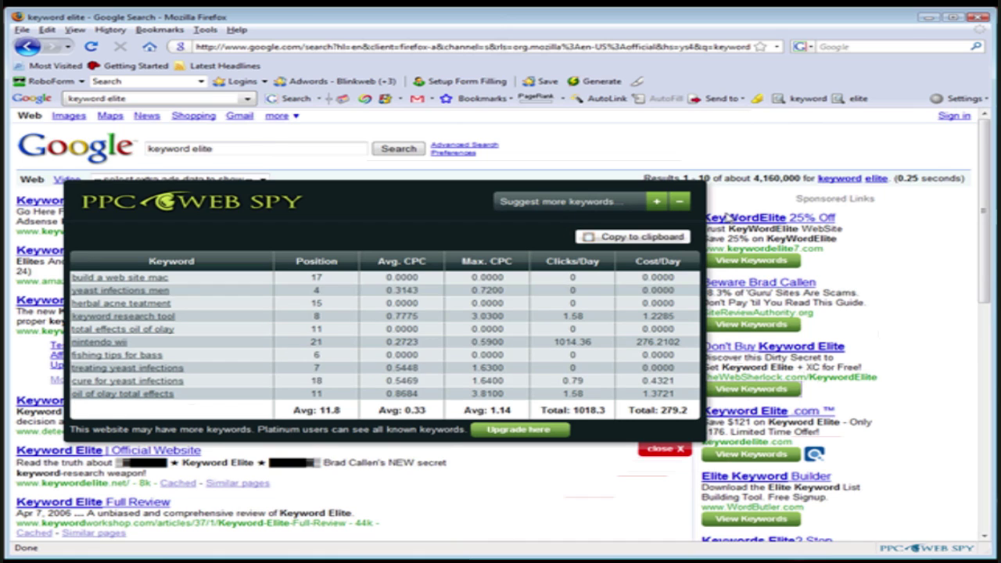
Close the PPC Web Spy competitor keyword table to reveal the 'keyword elite' Google results.
{"action": "left_click", "coordinate": [678, 447]}
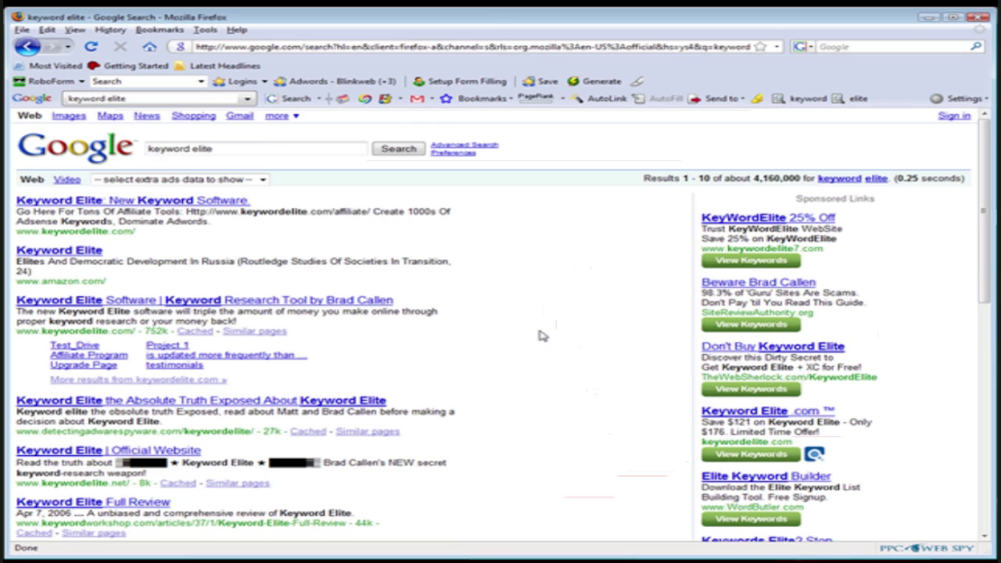